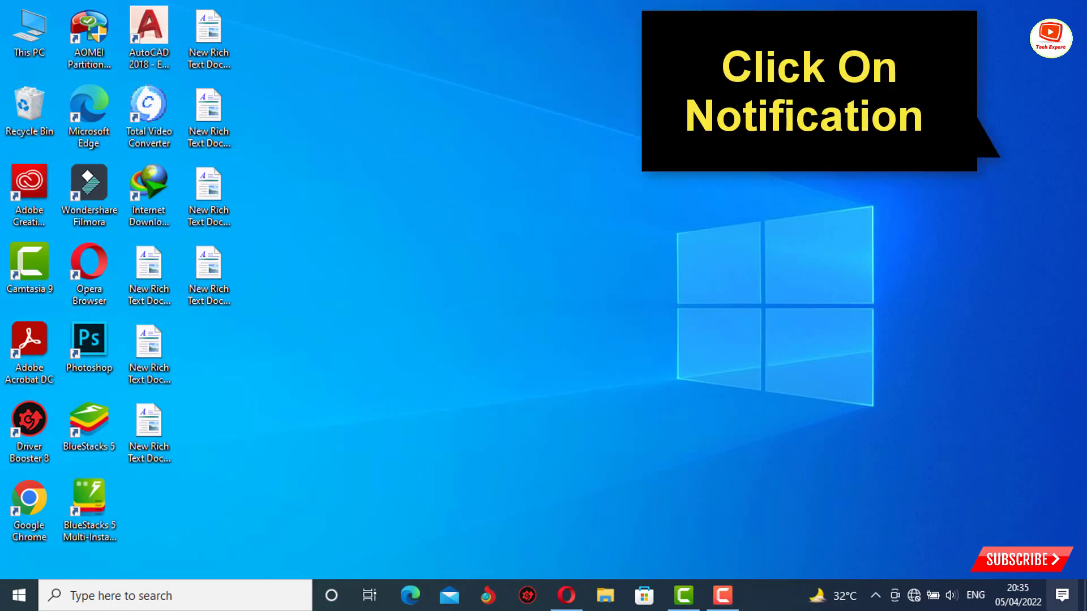
Open the list of network adapters through the adapter options in the Windows Network & Internet settings.
key("super+a")
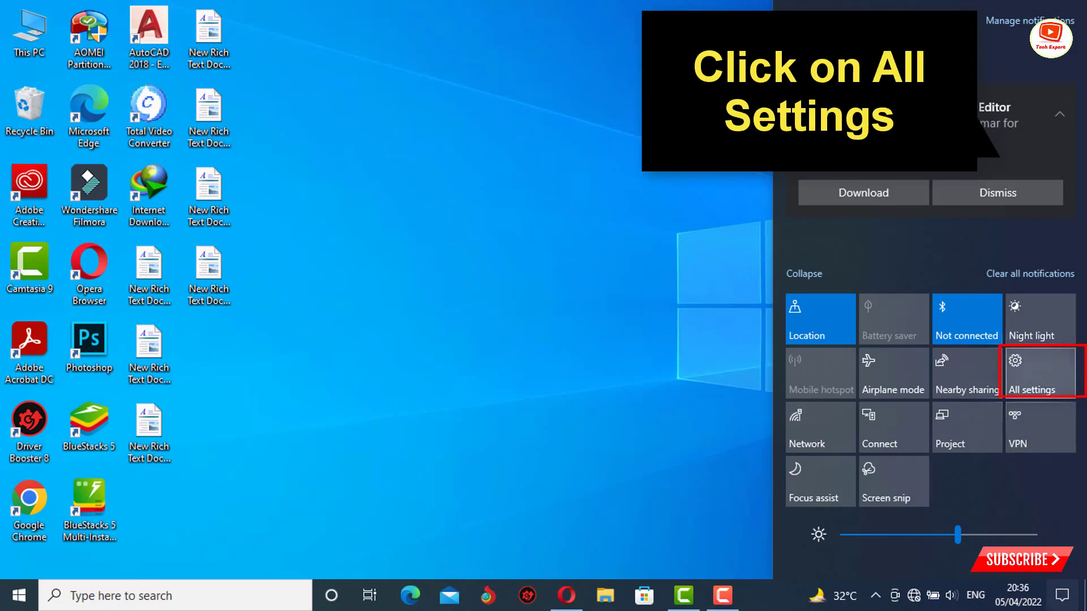
left_click(1041, 372)
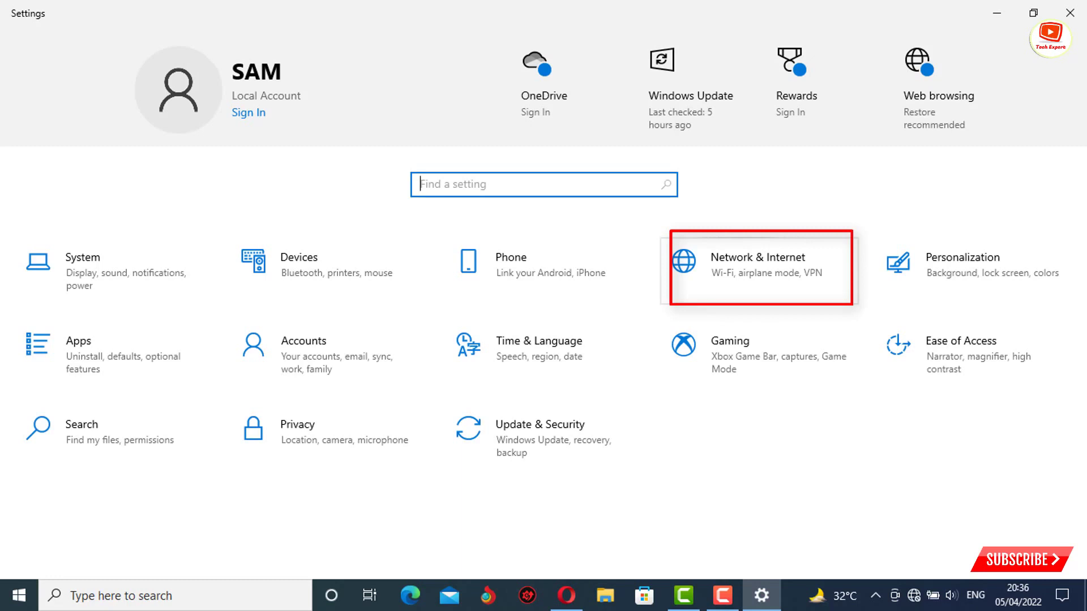
left_click(759, 270)
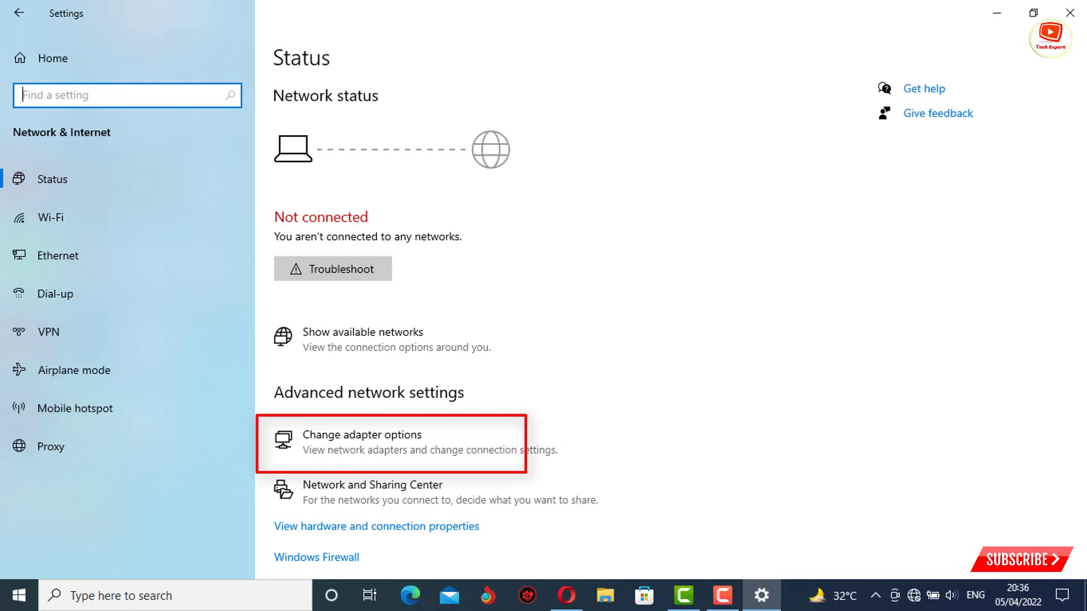
scroll(396, 346, "down", 3)
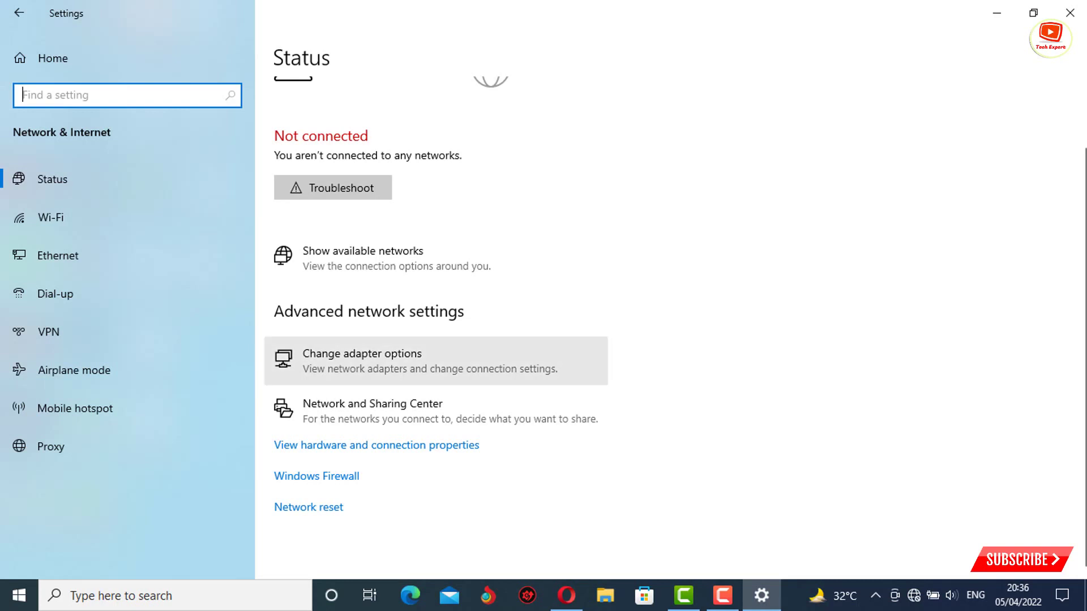
left_click(363, 360)
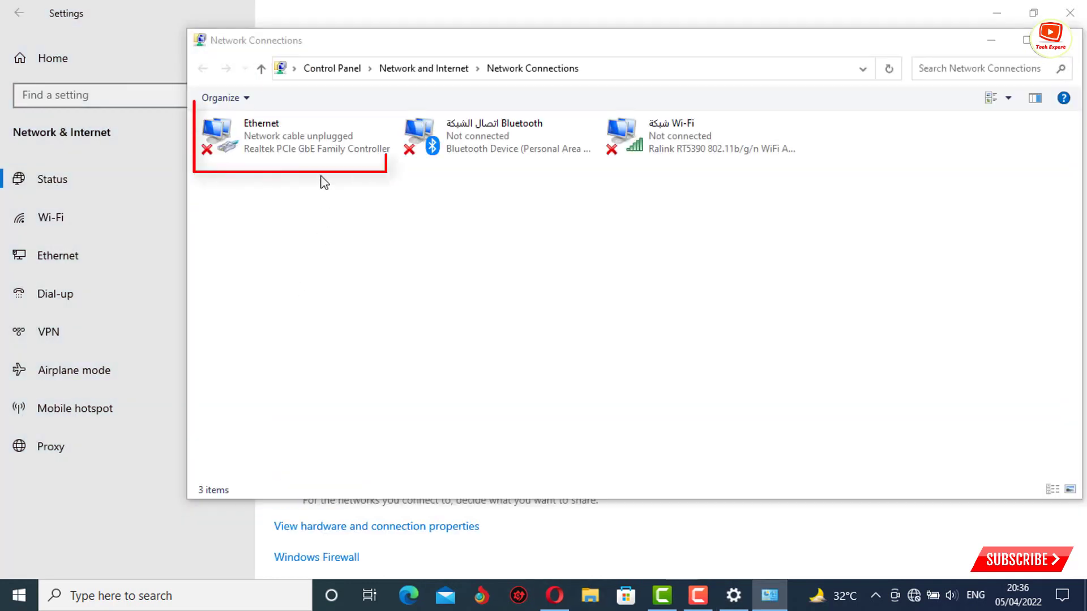
Open the Internet Protocol Version 4 (TCP/IPv4) properties of the Ethernet adapter.
right_click(290, 145)
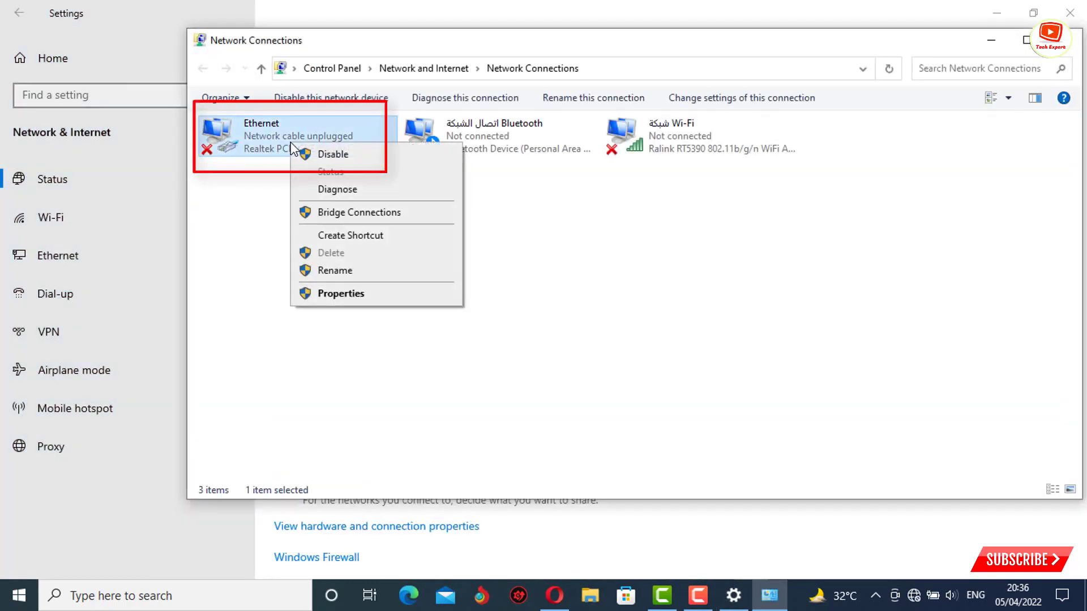
left_click(355, 294)
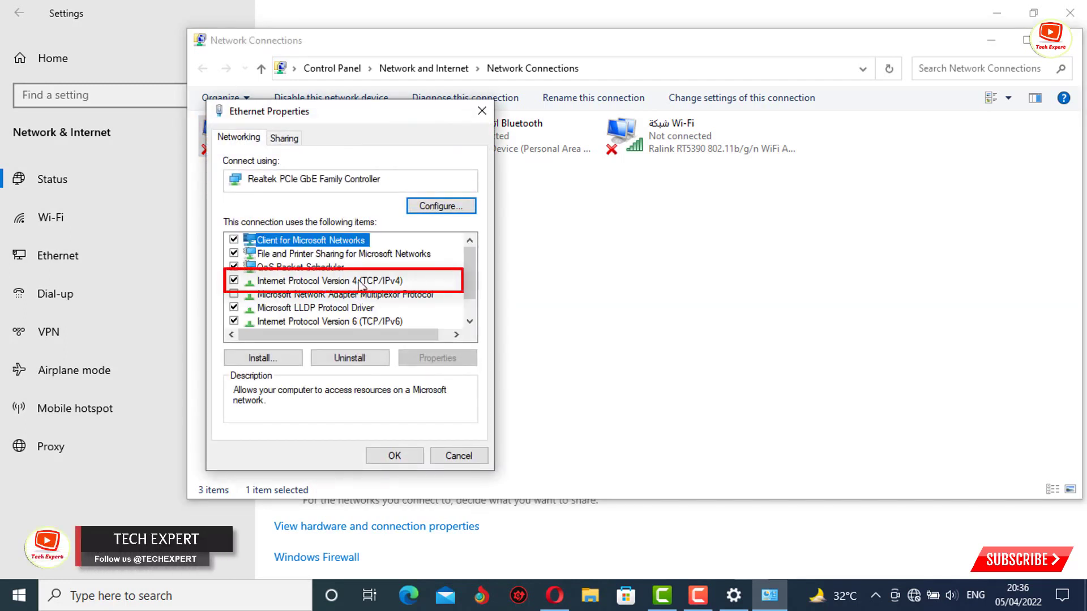
left_click(360, 281)
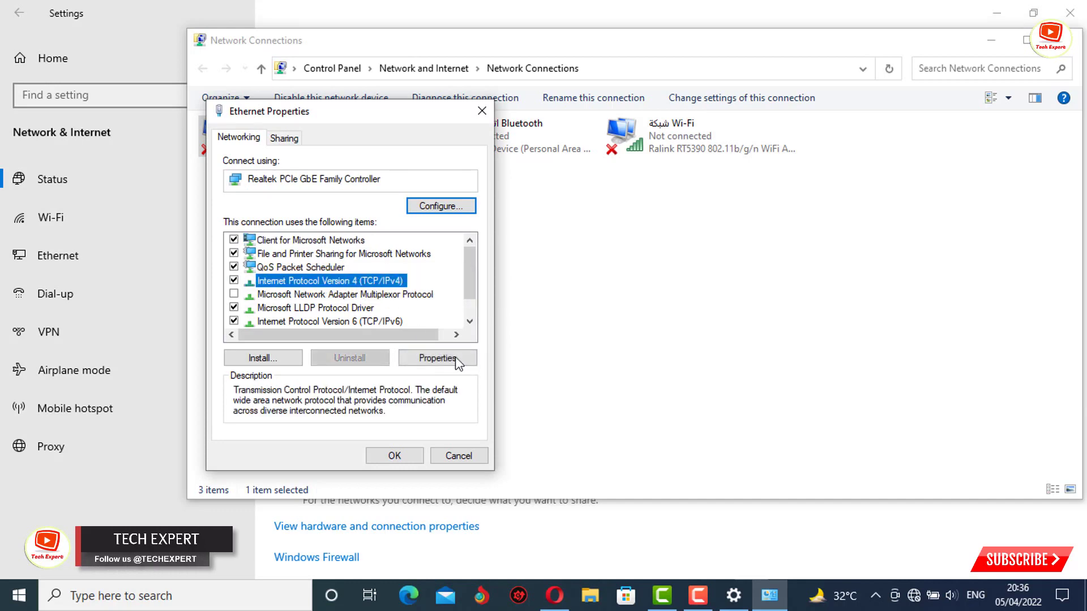
left_click(437, 358)
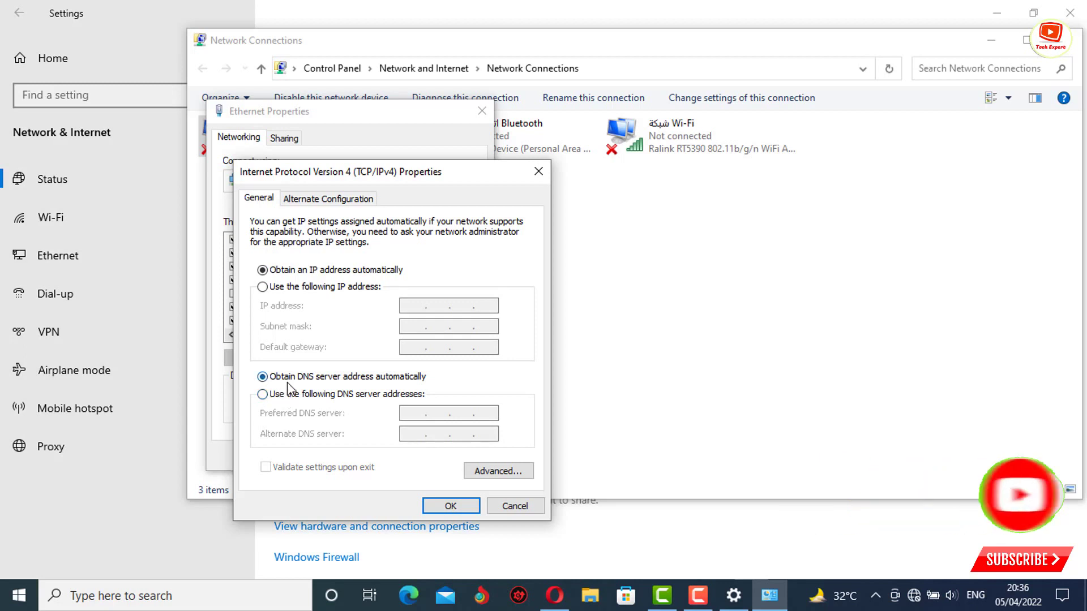
Switch Ethernet to manual DNS server addresses, enter 8.8.8.8 as preferred server plus an alternate server, and apply the settings.
left_click(282, 396)
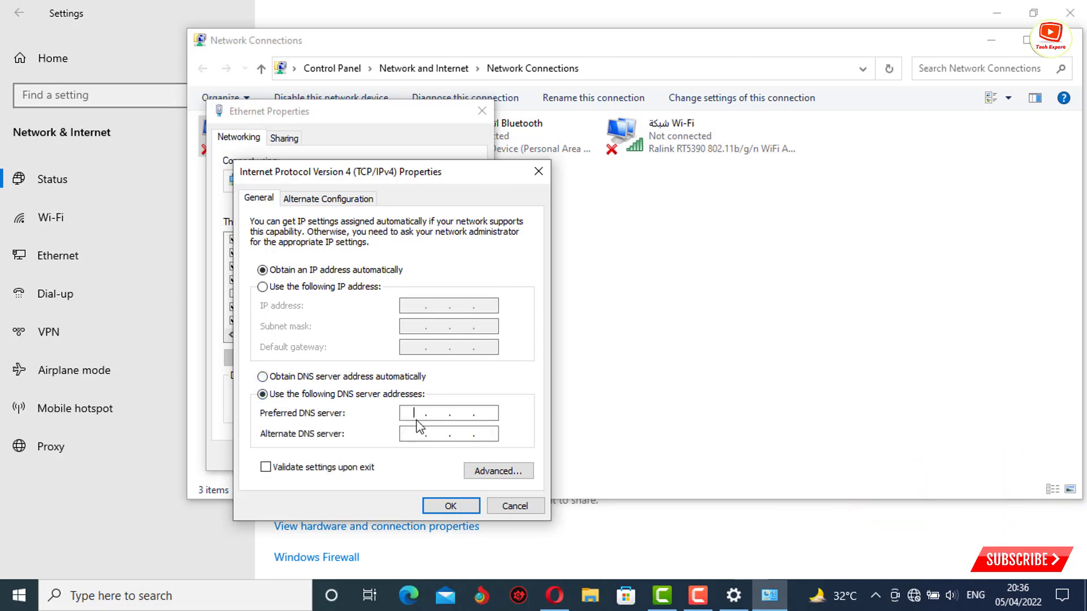
type("8")
type(".")
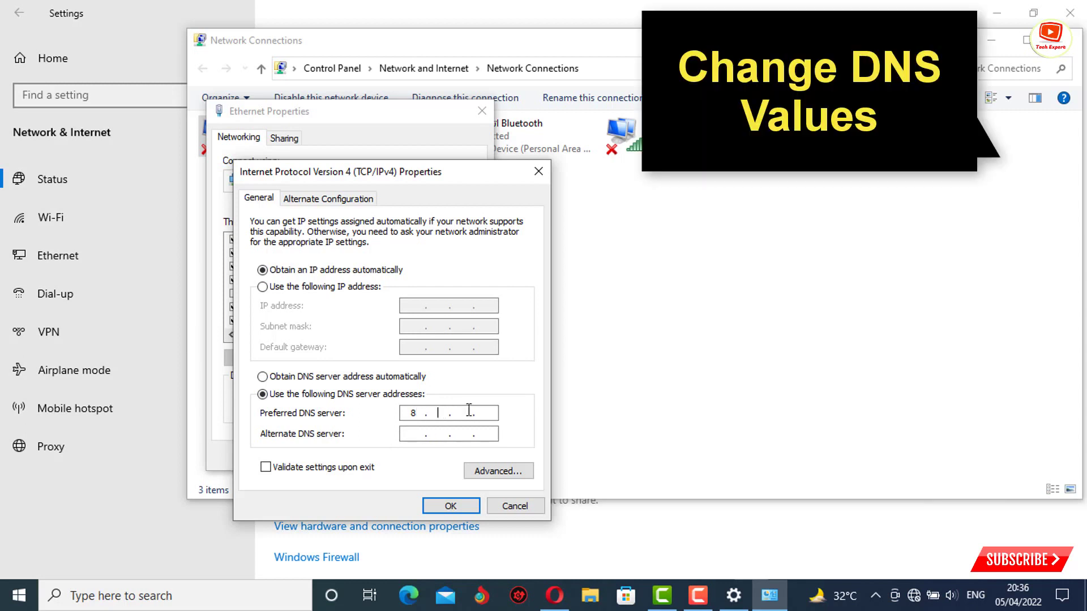
type("8.8.8")
left_click(416, 434)
type("8.8")
left_click(450, 508)
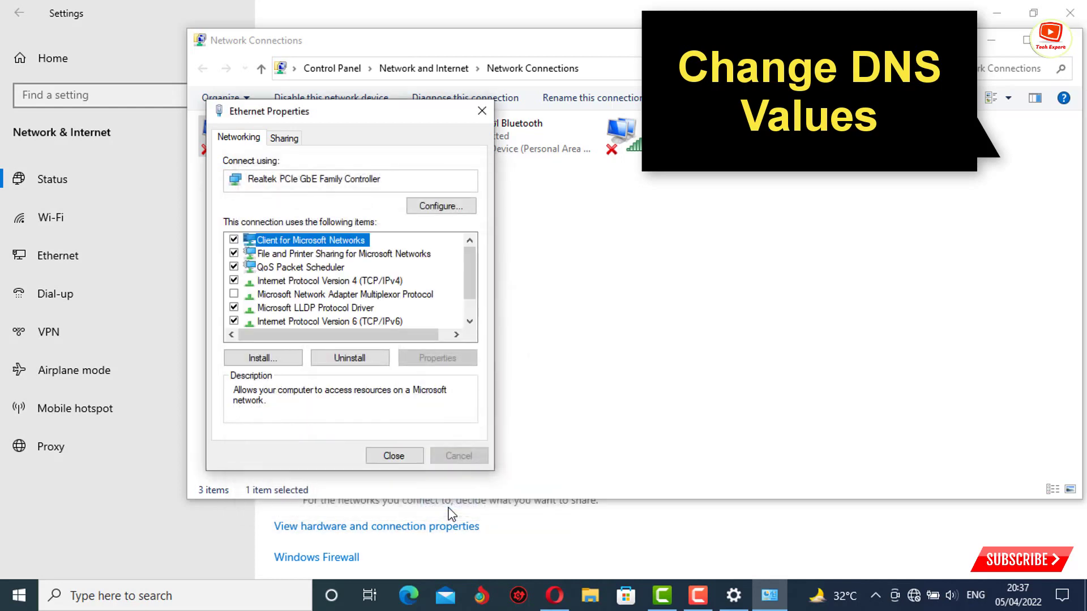
left_click(393, 456)
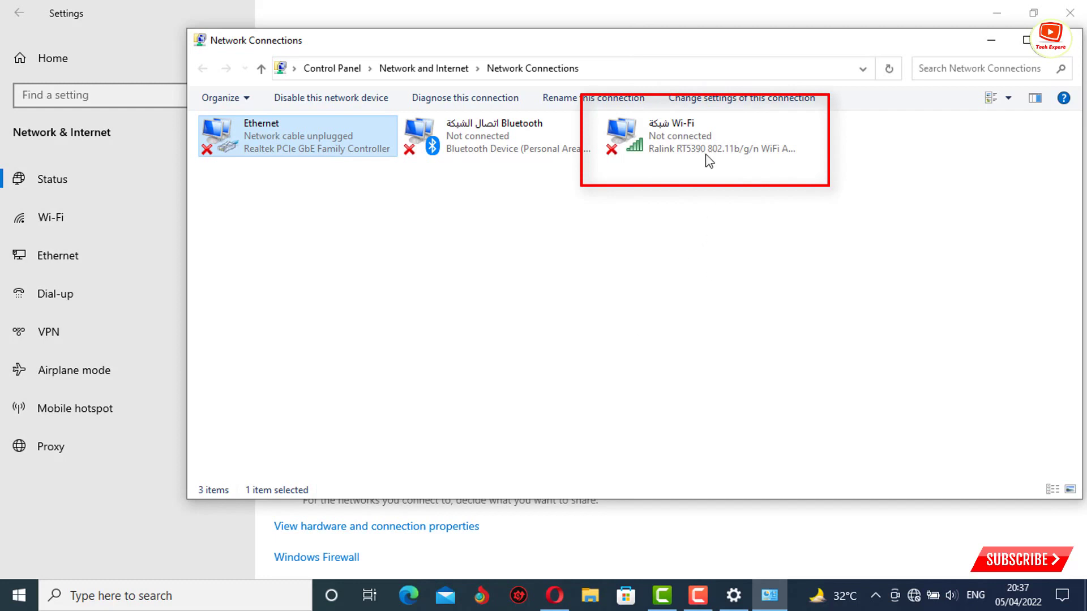
Open the Internet Protocol Version 4 (TCP/IPv4) properties of the Wi-Fi adapter.
right_click(705, 121)
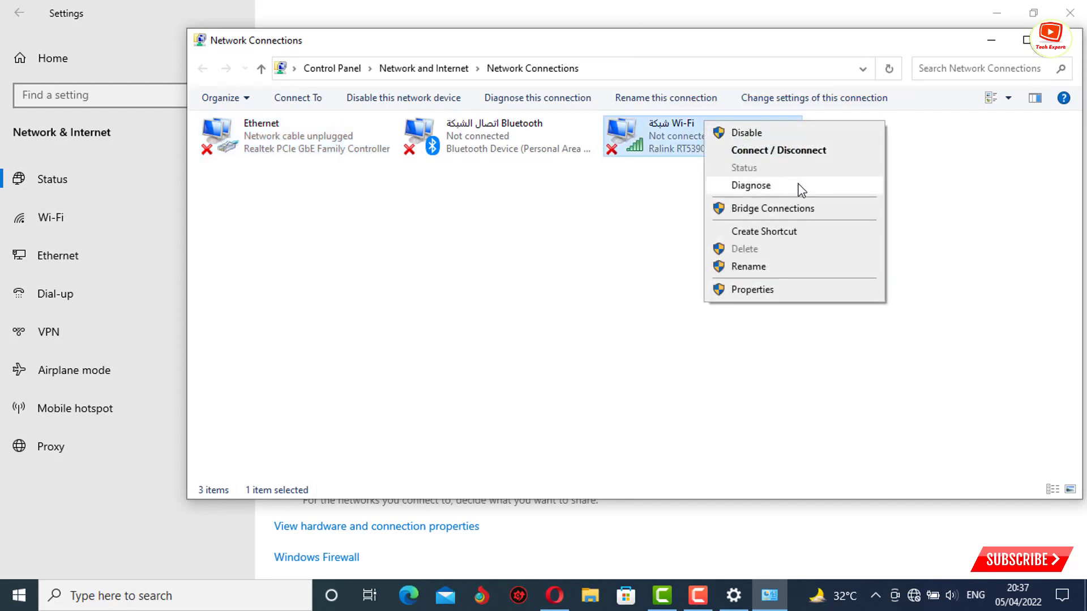
left_click(774, 288)
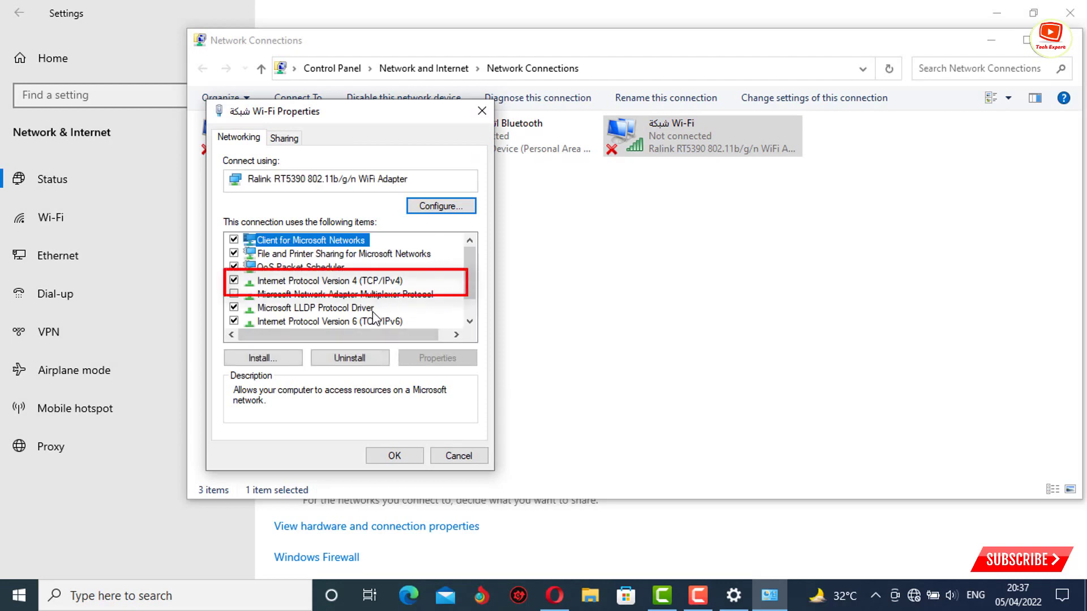
left_click(391, 282)
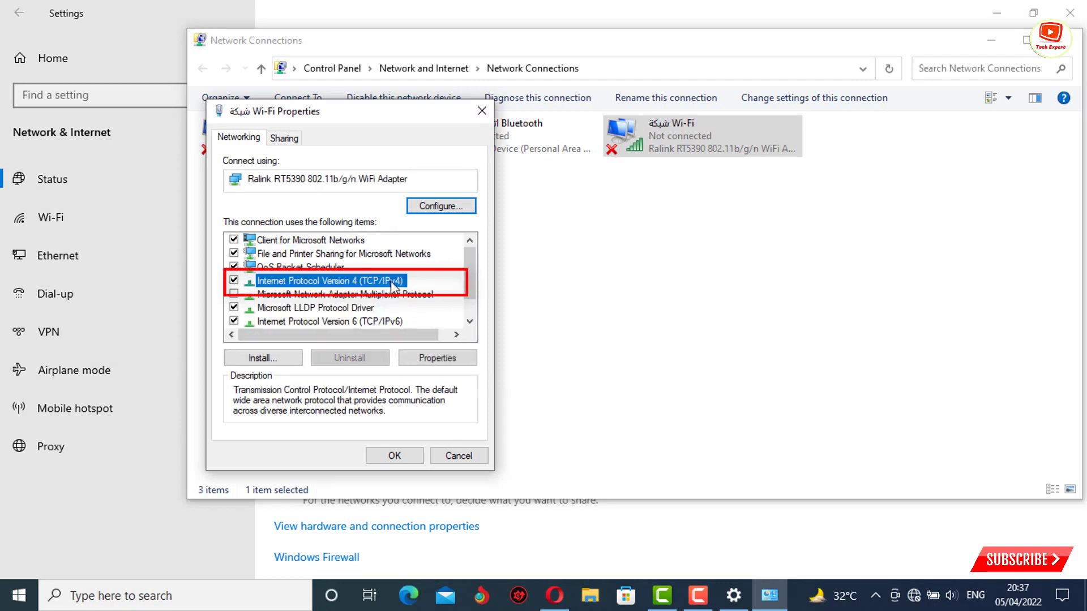
left_click(438, 357)
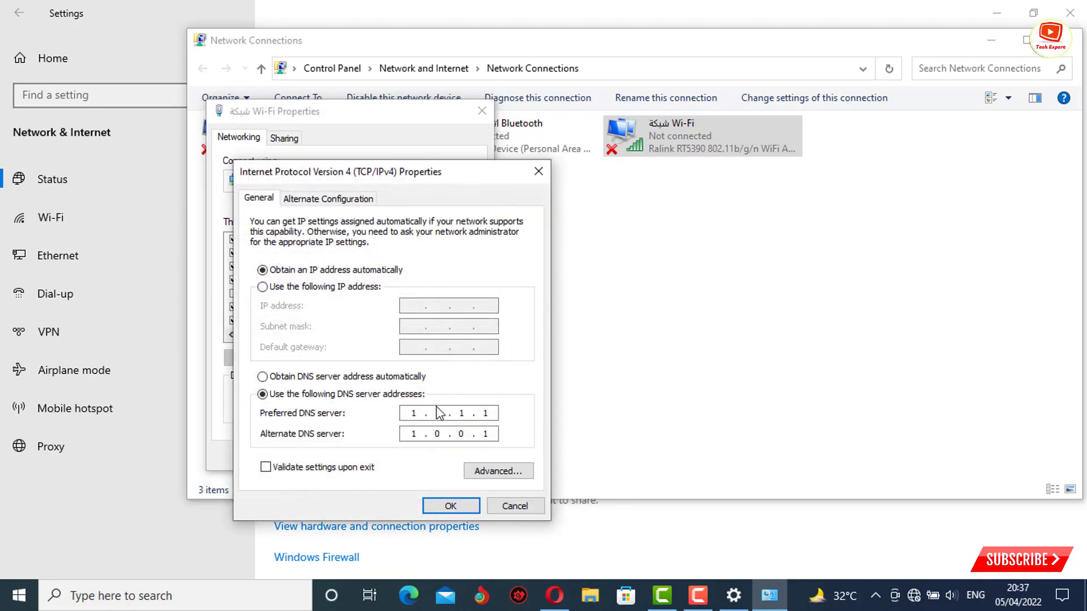
Clear the Wi-Fi adapter's existing DNS entries and manually enter 8.8.8.8 as preferred server plus an alternate server.
left_click(317, 377)
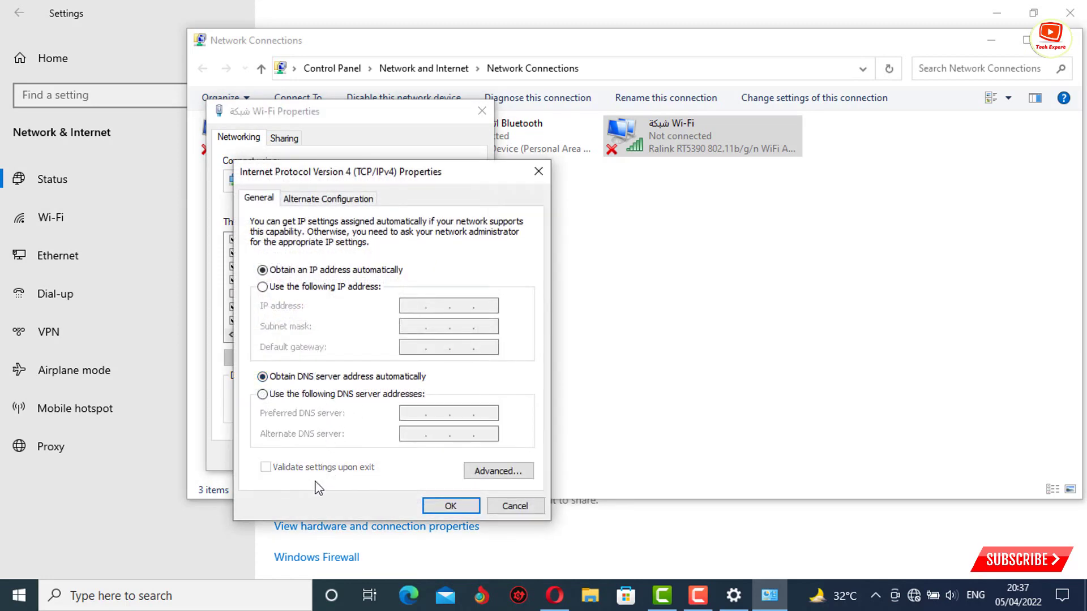
left_click(326, 395)
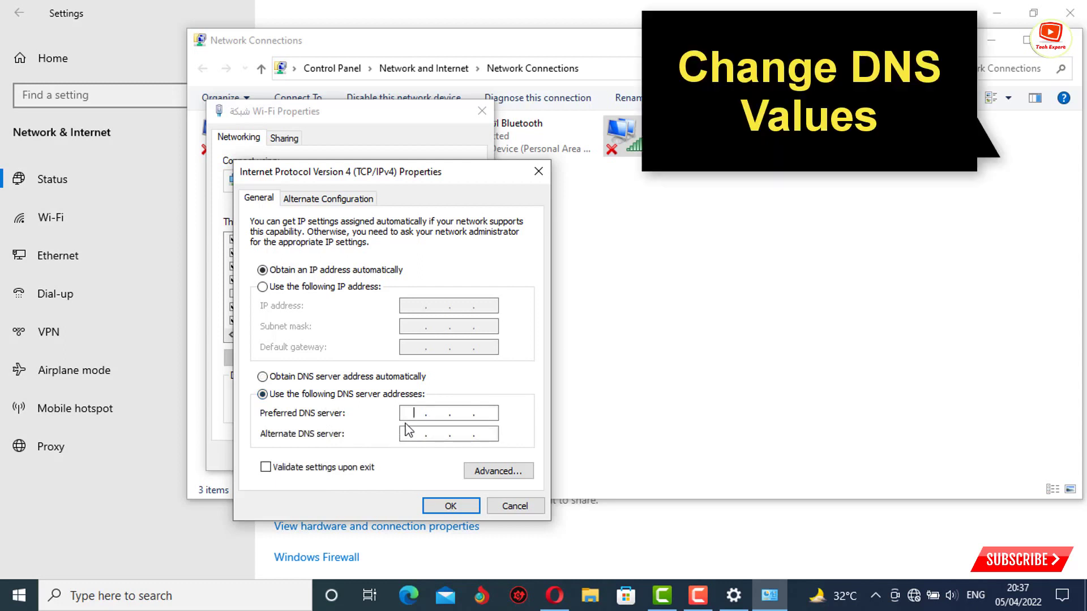
type("8.8.8.8")
left_click(428, 434)
type("8.8.8")
left_click(450, 506)
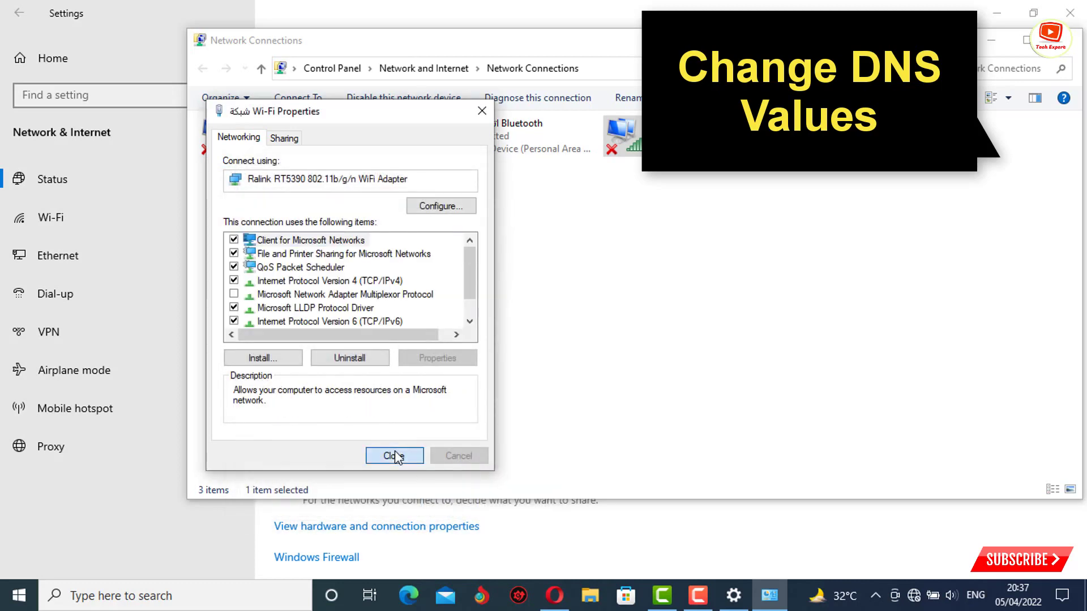
Close the Wi-Fi properties together with the Network Connections and Settings windows.
left_click(394, 454)
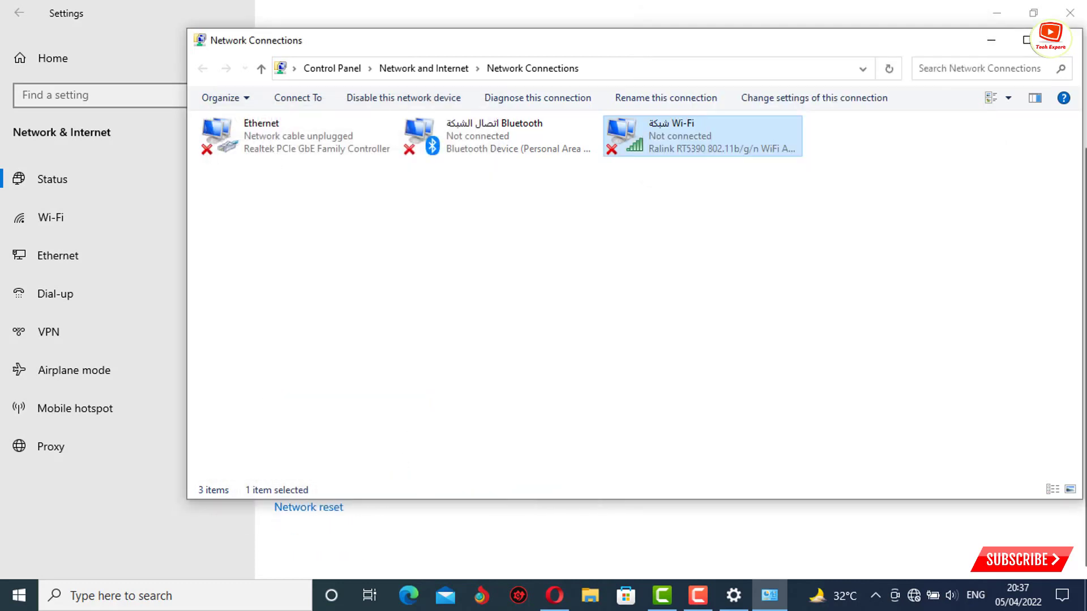
key("alt+F4")
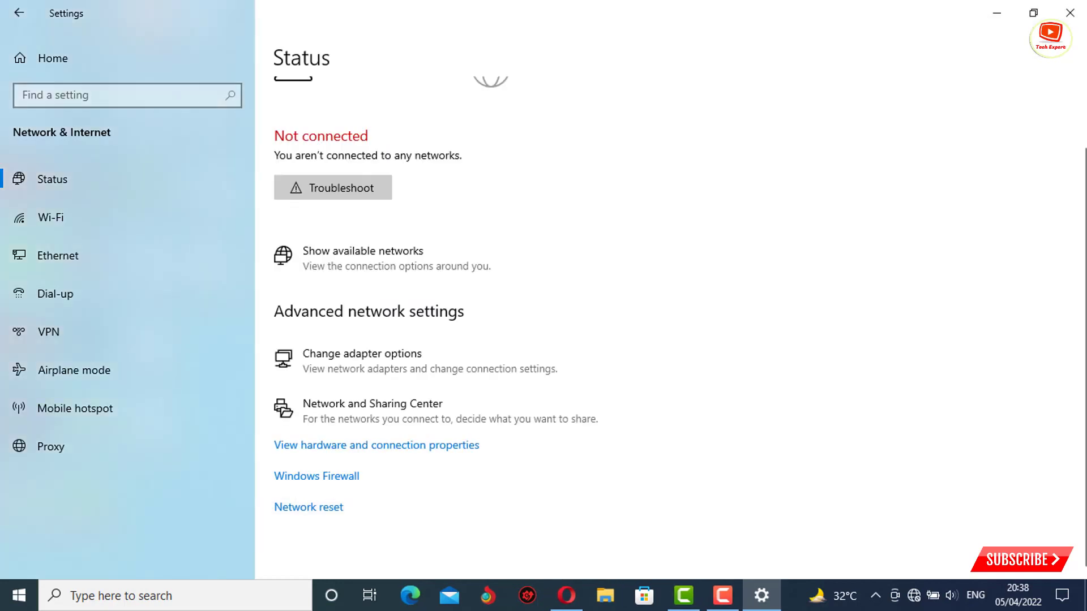
left_click(1070, 13)
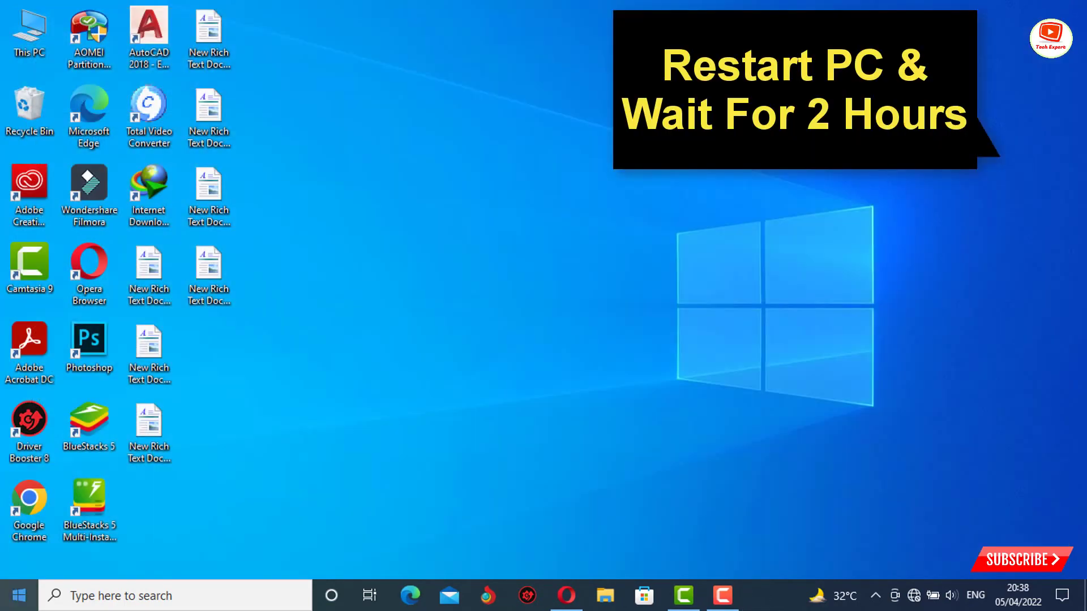
left_click(19, 596)
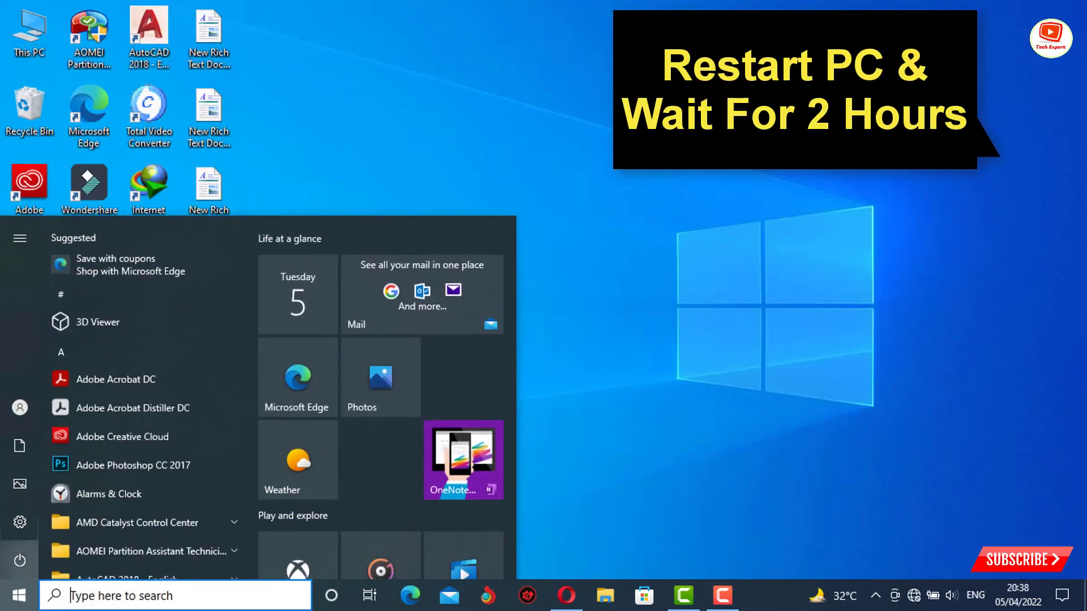
left_click(23, 560)
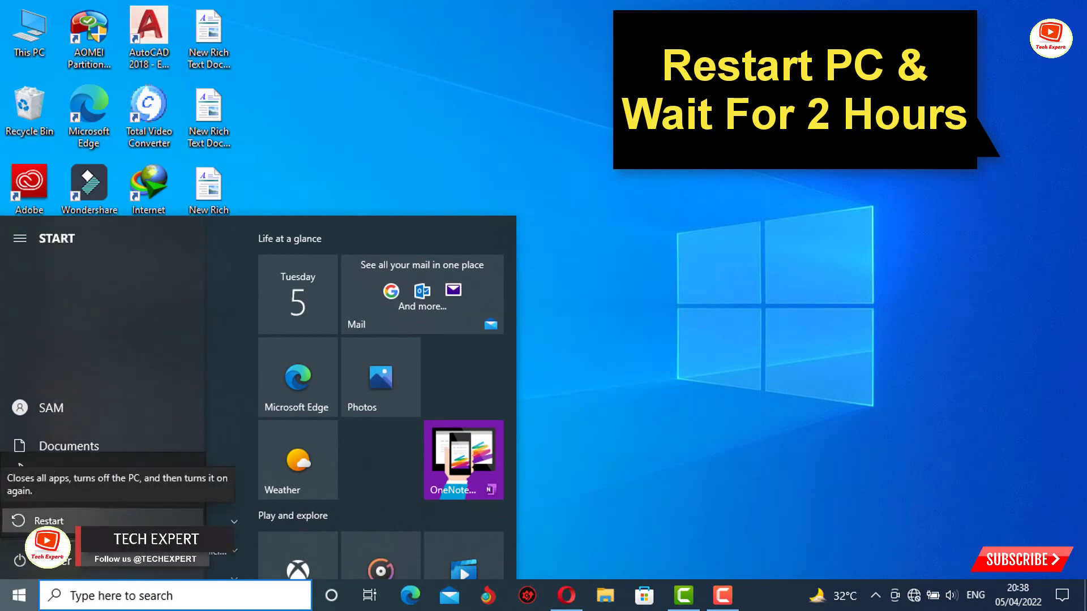
key("Escape")
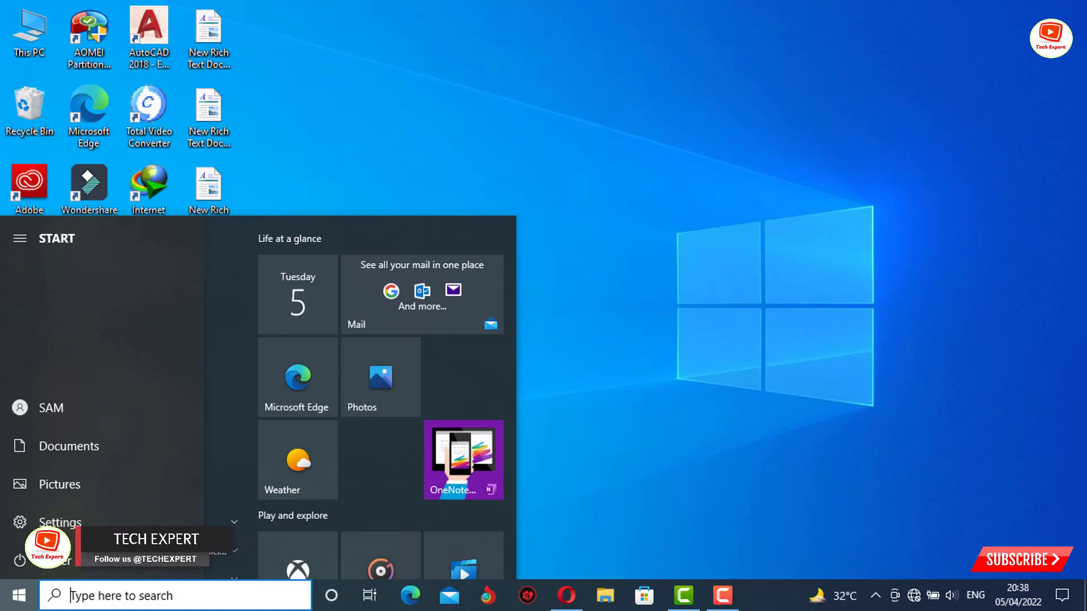
key("Escape")
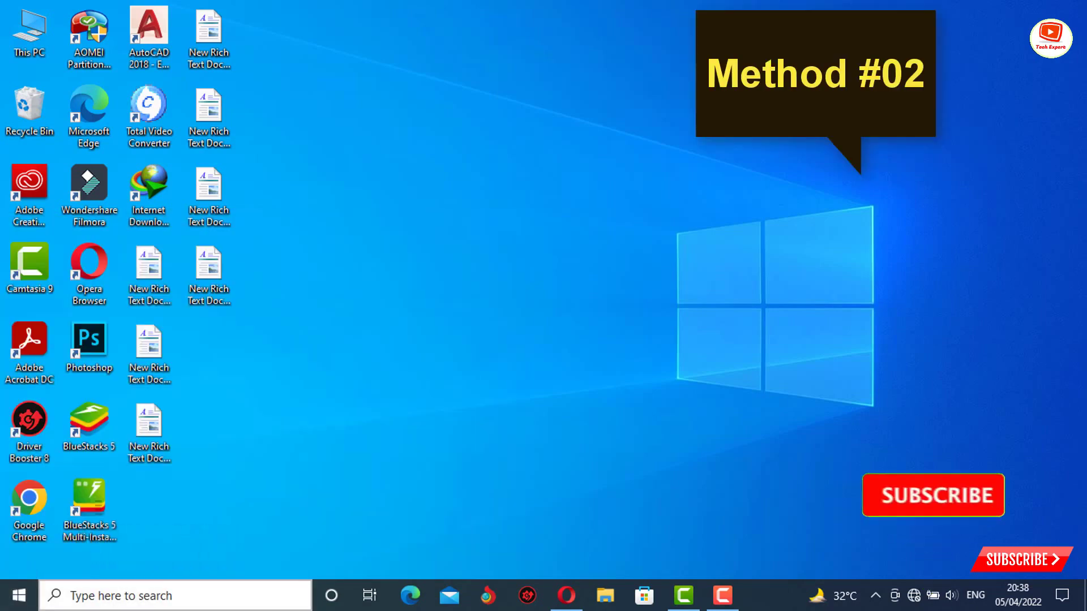
Search Windows for %TEMP% and open the user's temporary files folder.
key("super+s")
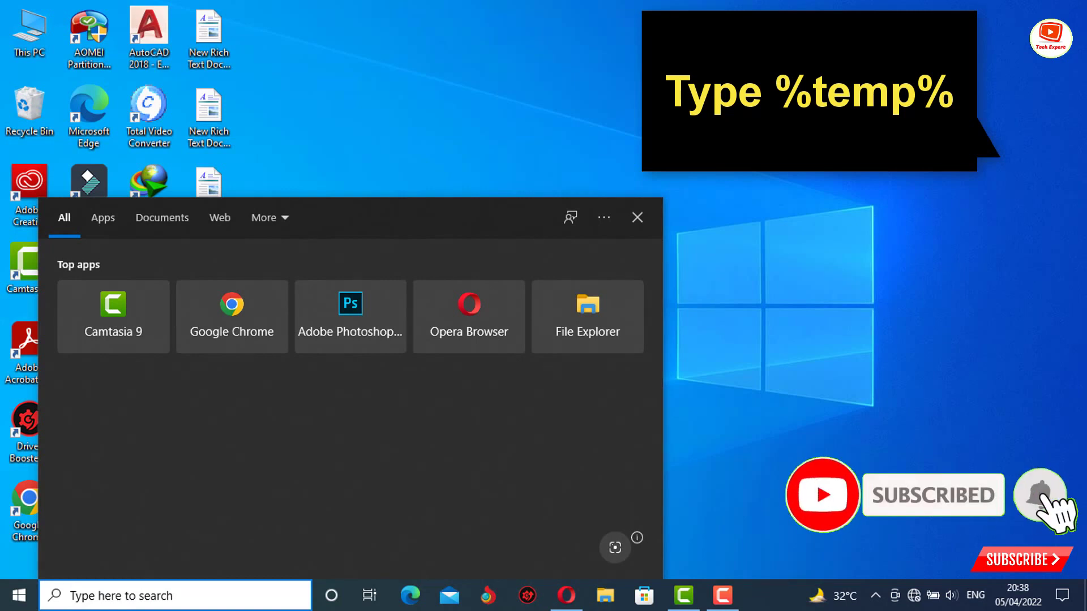
type("%")
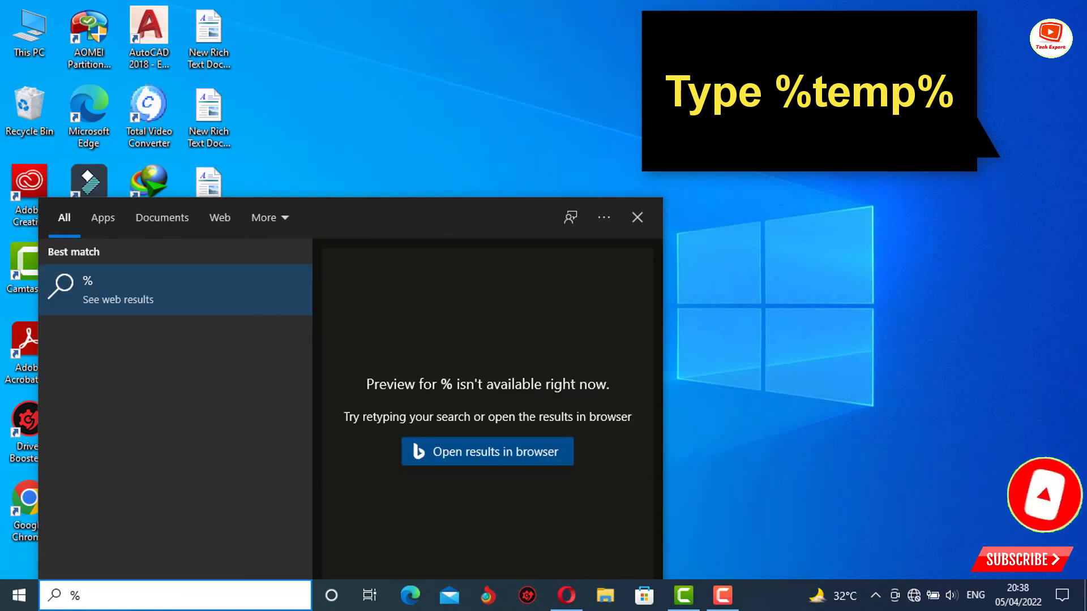
type("TEMP")
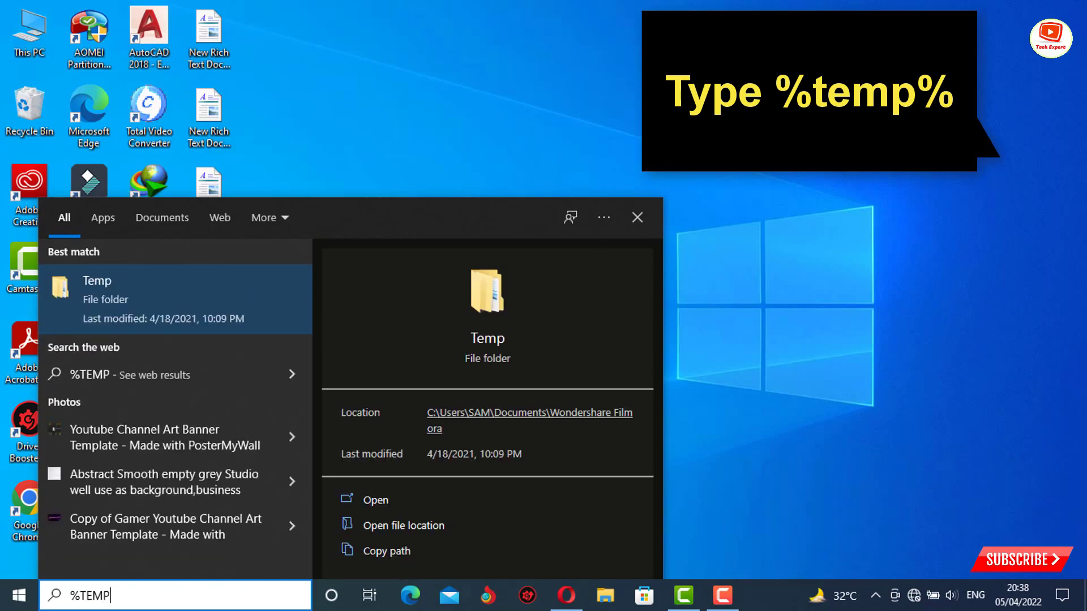
type("%")
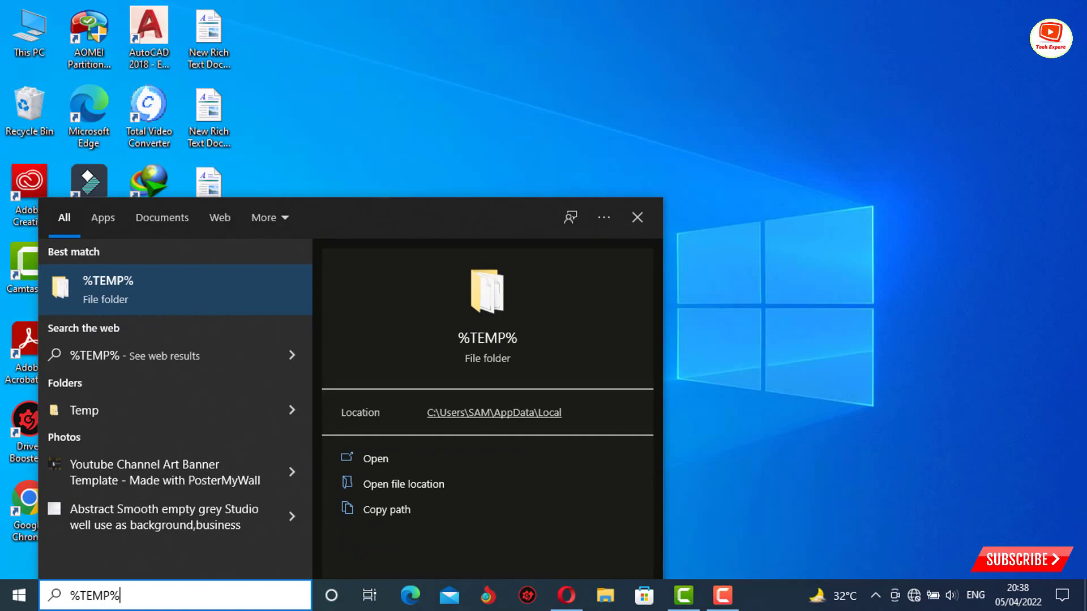
key("Return")
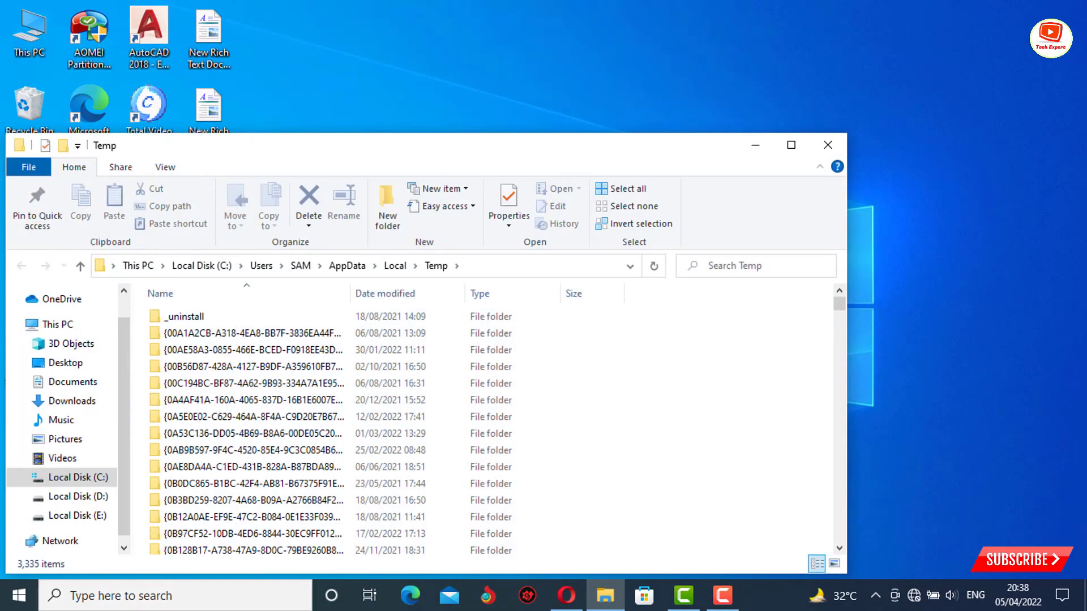
Select every item in the Temp folder, permanently delete them all, and close the folder window.
left_click_drag(339, 146, 395, 85)
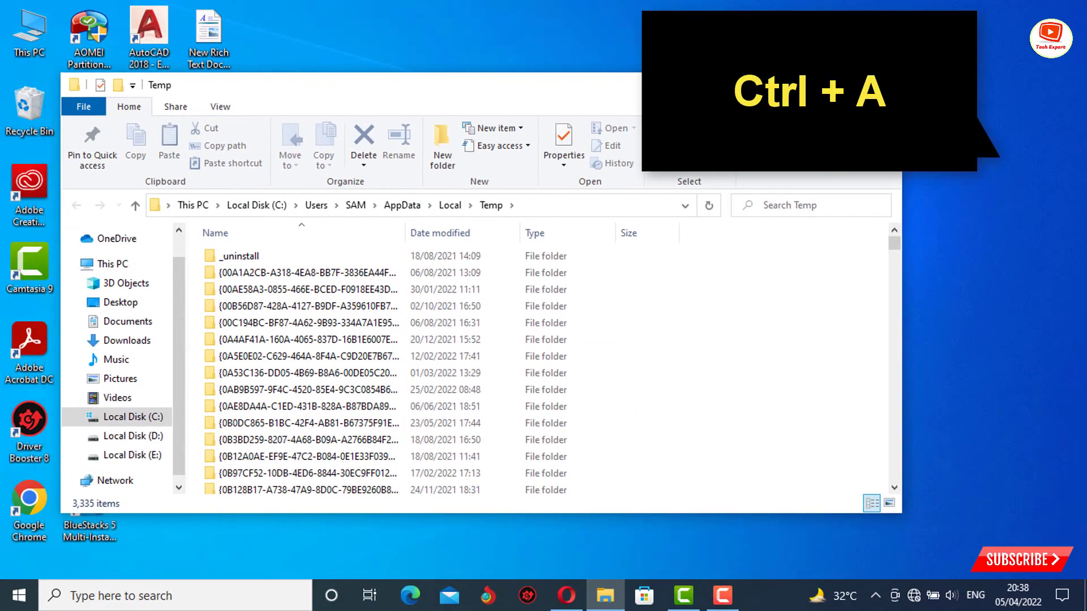
scroll(306, 368, "down", 8)
scroll(306, 368, "down", 10)
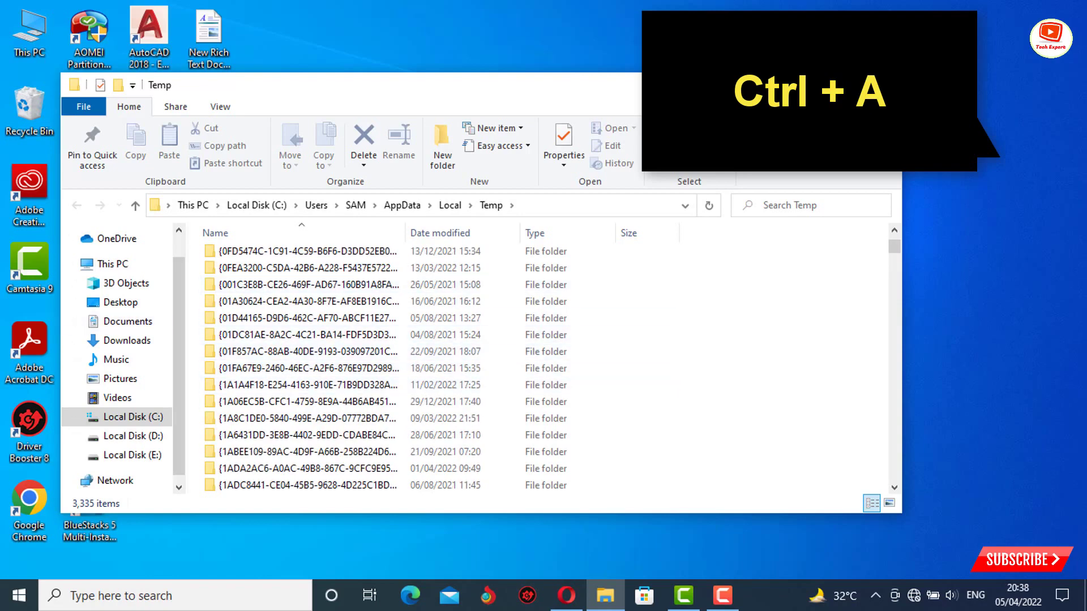
key("ctrl+a")
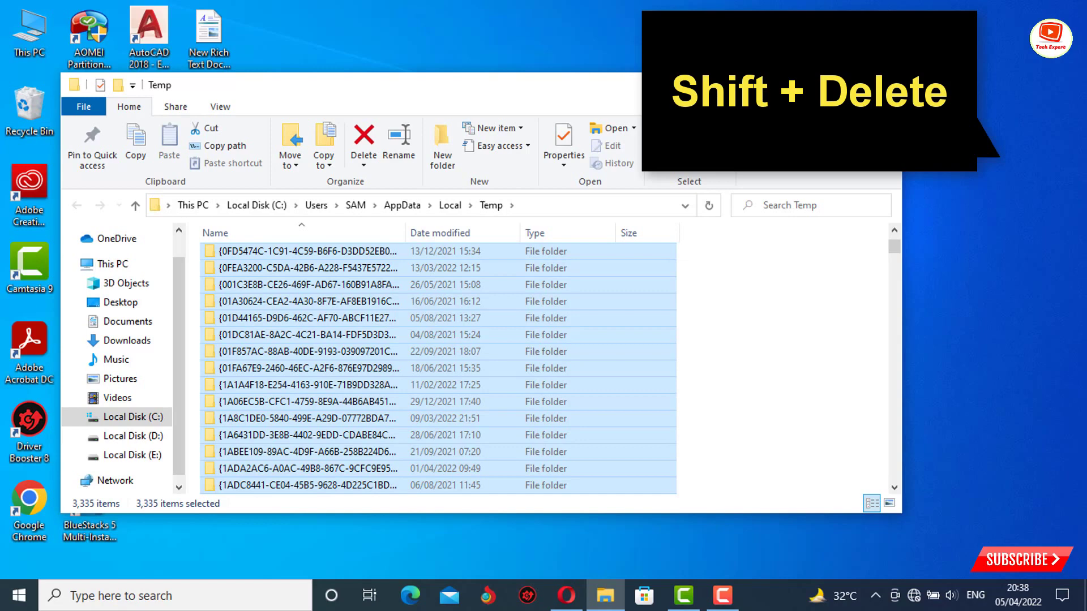
key("shift+Delete")
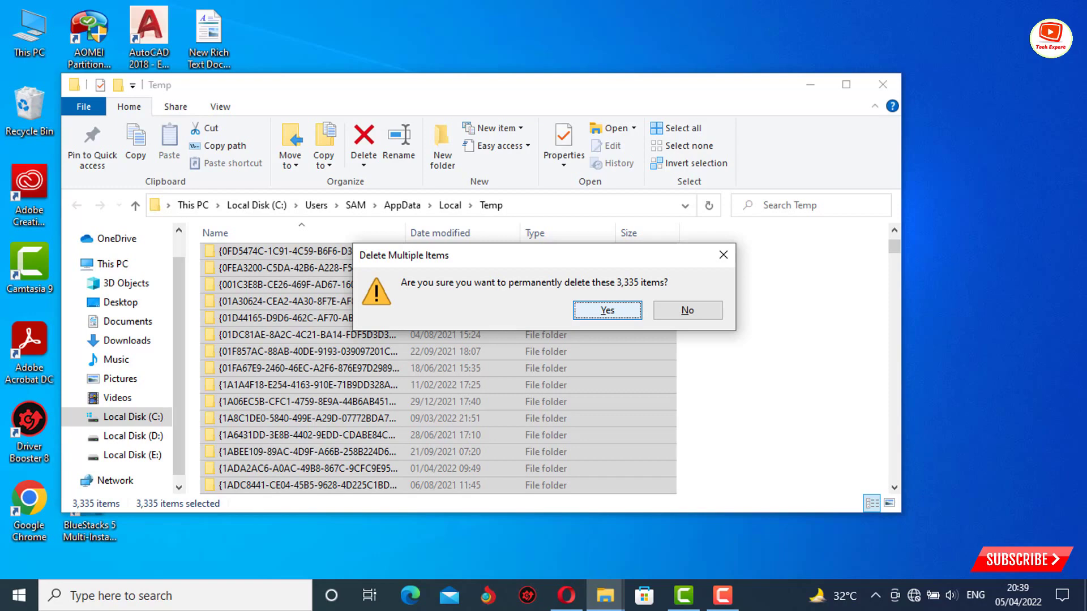
key("Return")
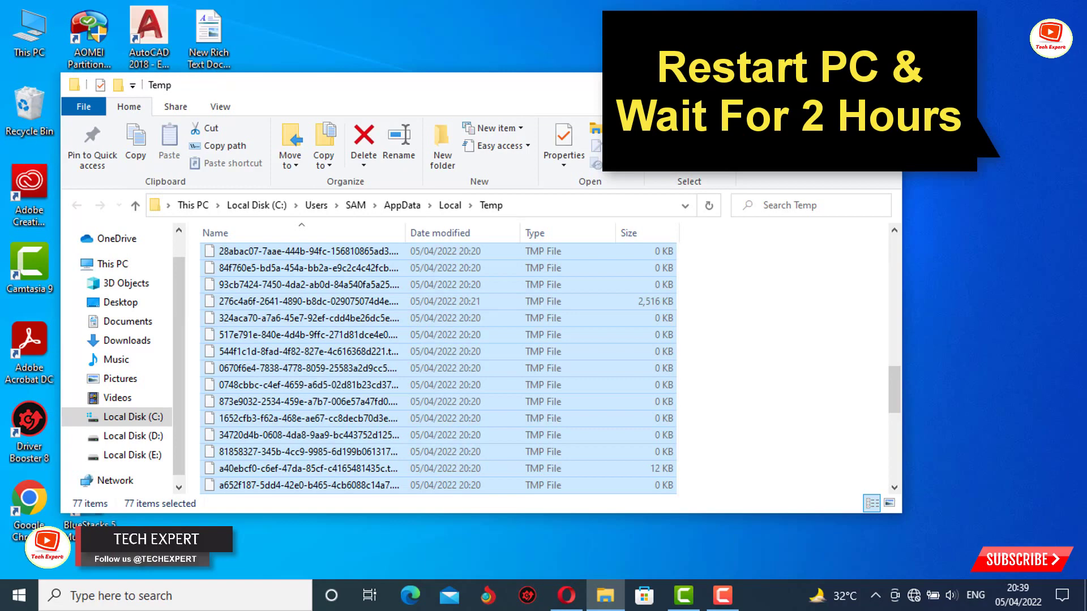
key("alt+F4")
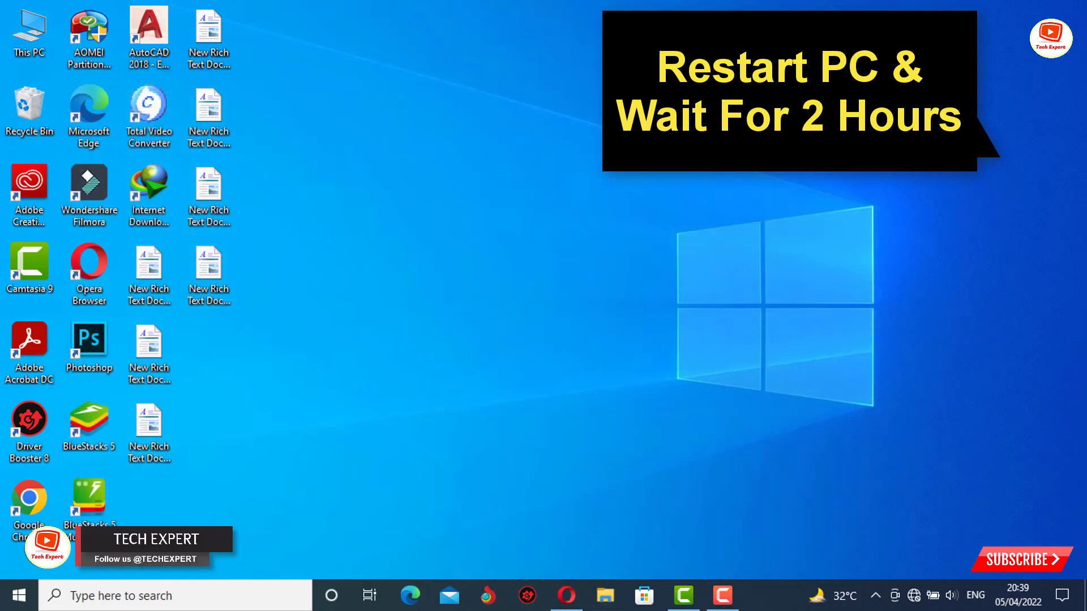
Display the computer's power options, including Restart, and dismiss them without choosing one.
left_click(19, 595)
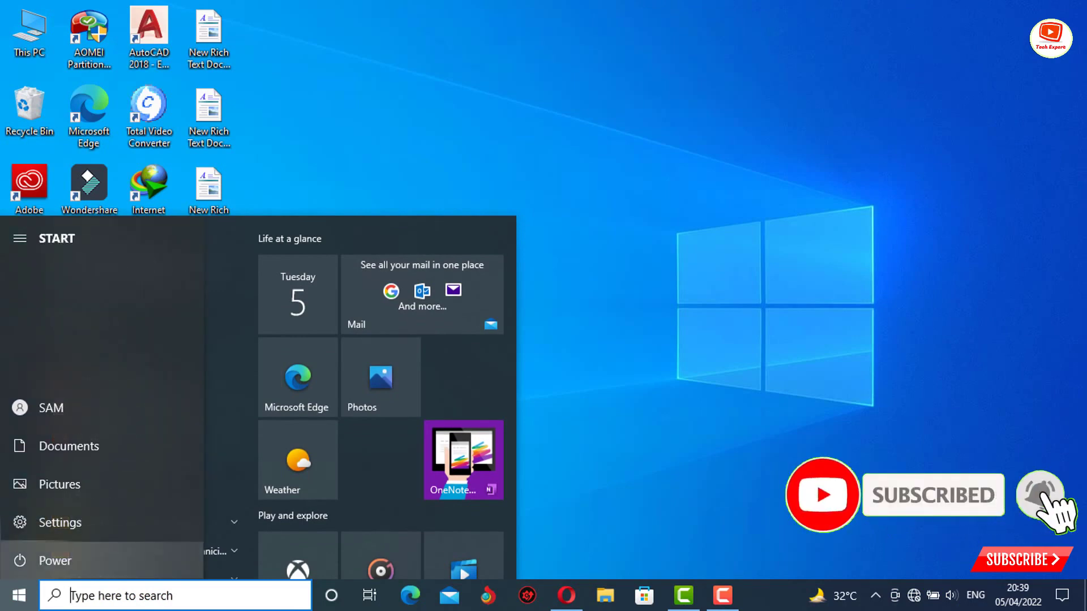
left_click(33, 560)
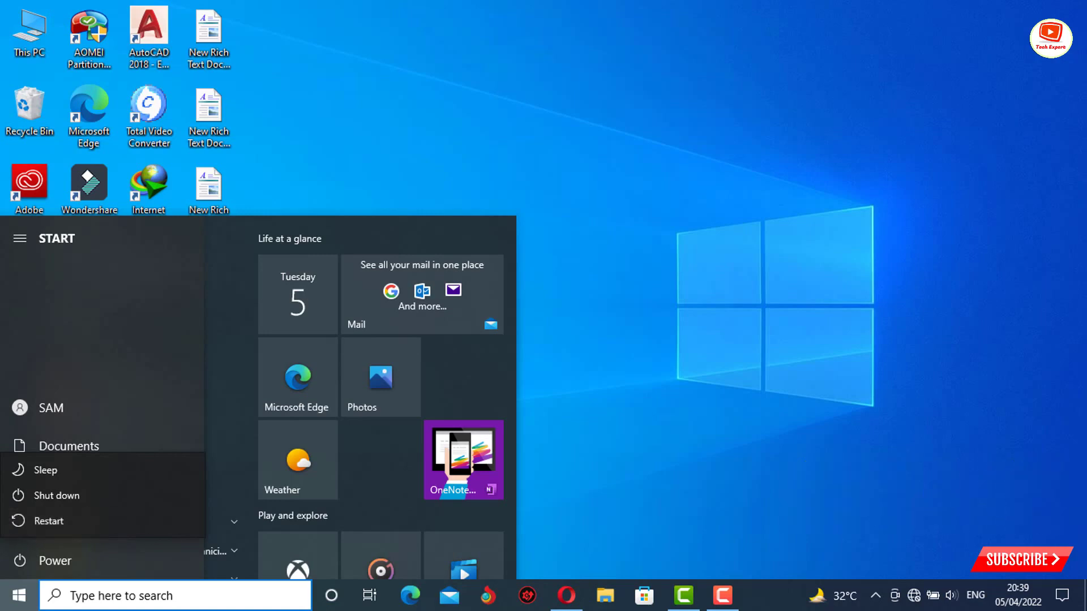
key("Escape")
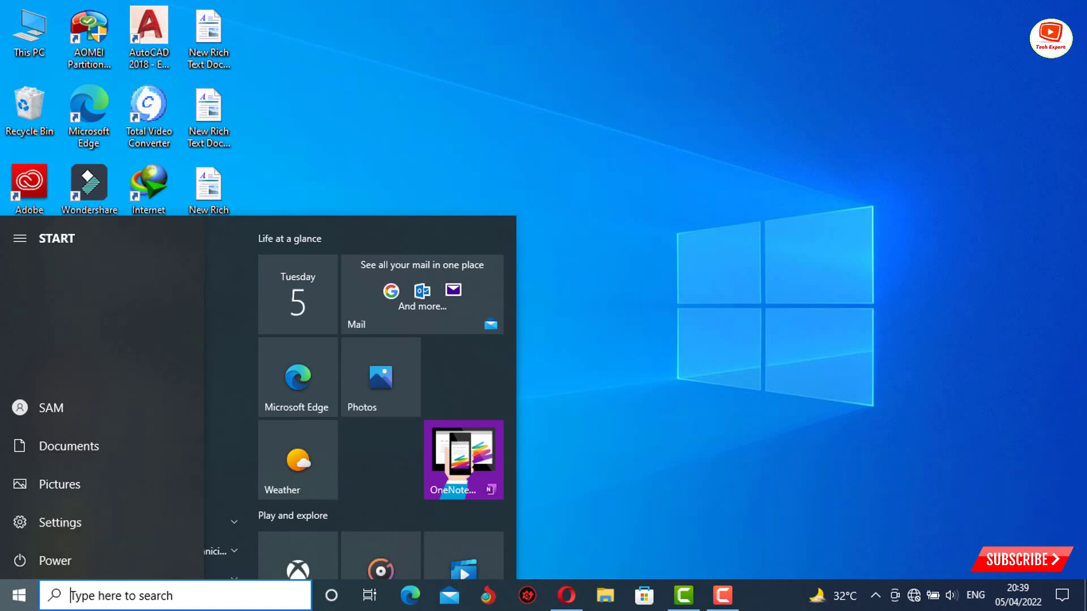